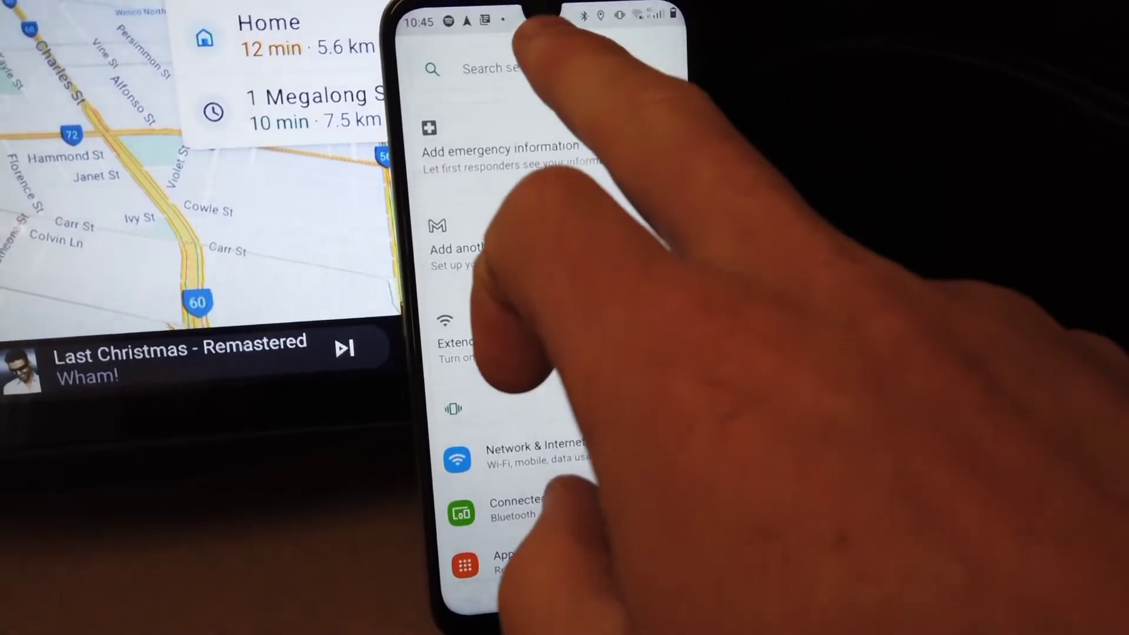
# Search Settings for 'android' using the suggestion
pyautogui.click(529, 59)
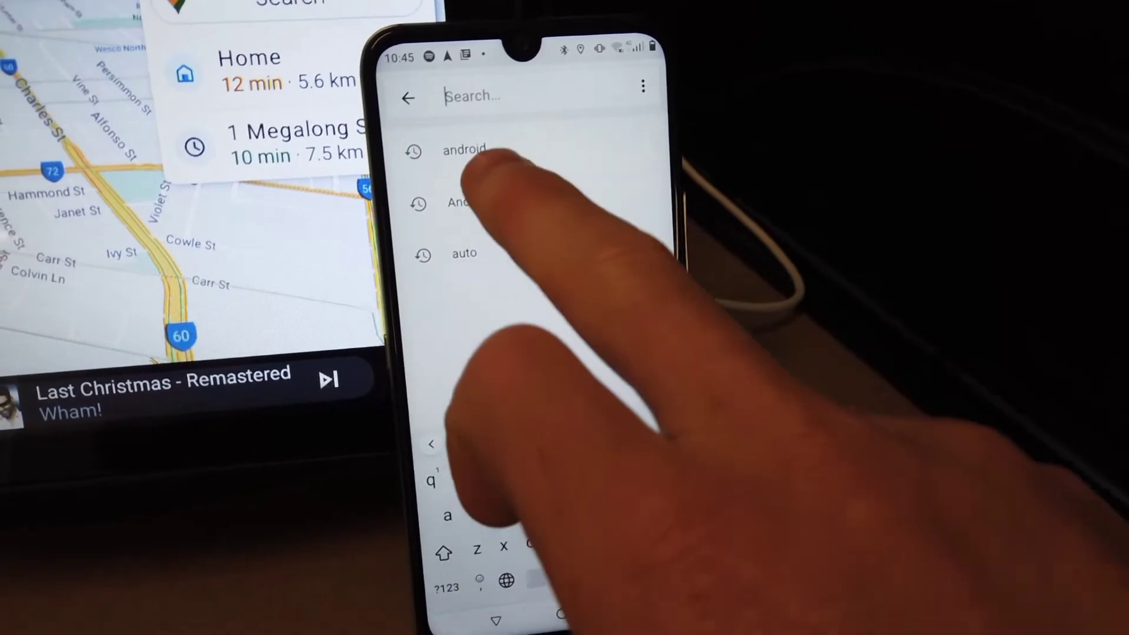
pyautogui.click(458, 146)
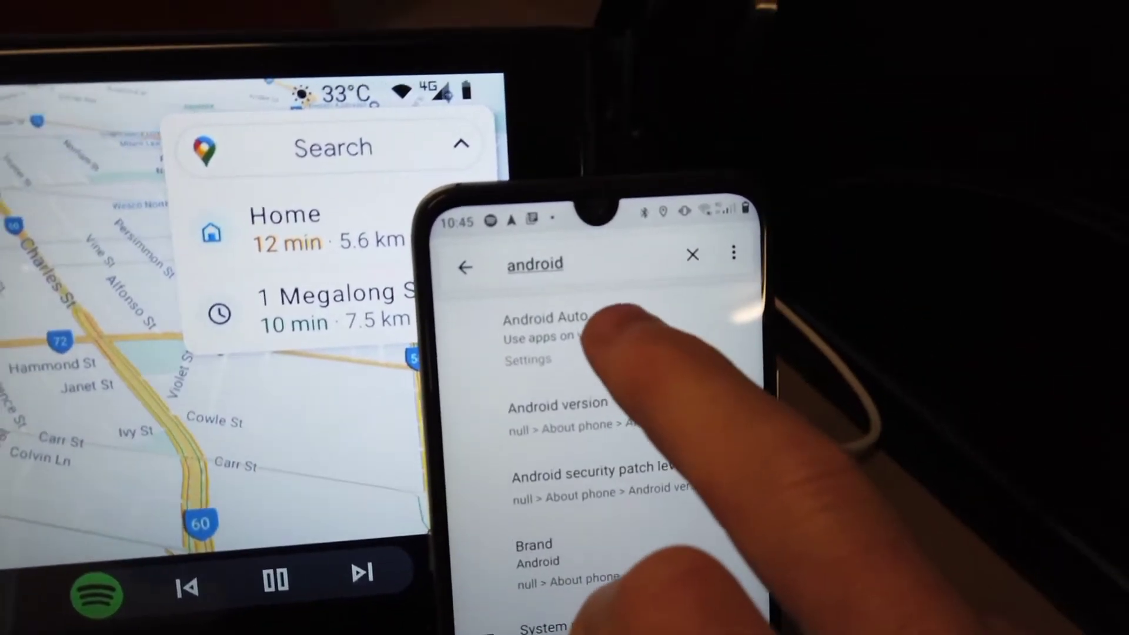
# Open Android Auto settings and review the Customise launcher app list
pyautogui.click(600, 331)
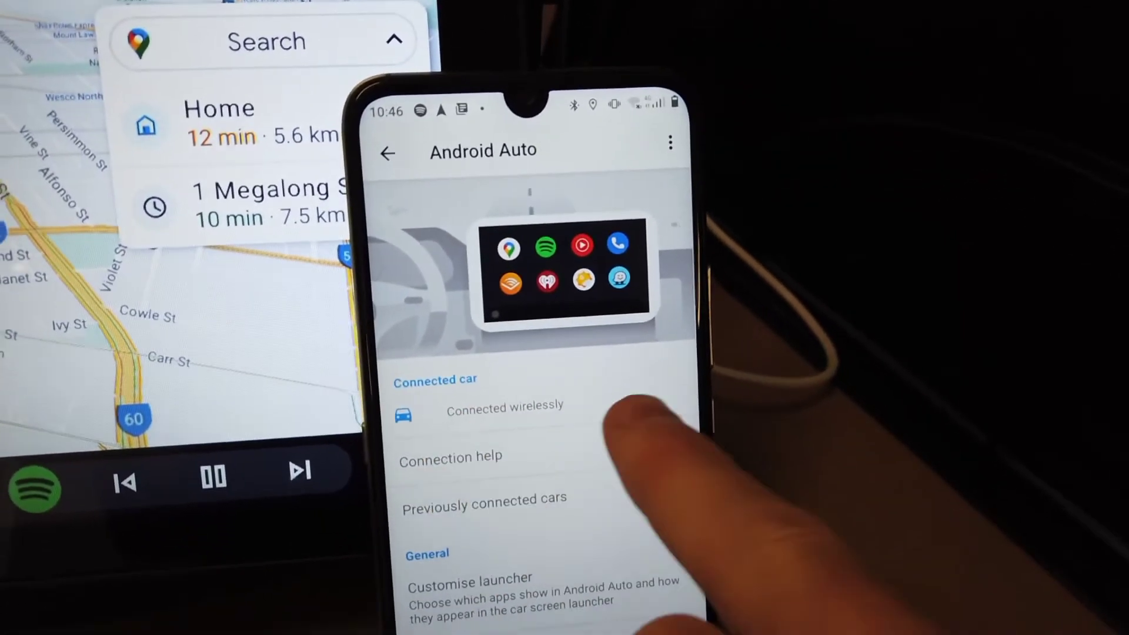
pyautogui.scroll(-3, 547, 397)
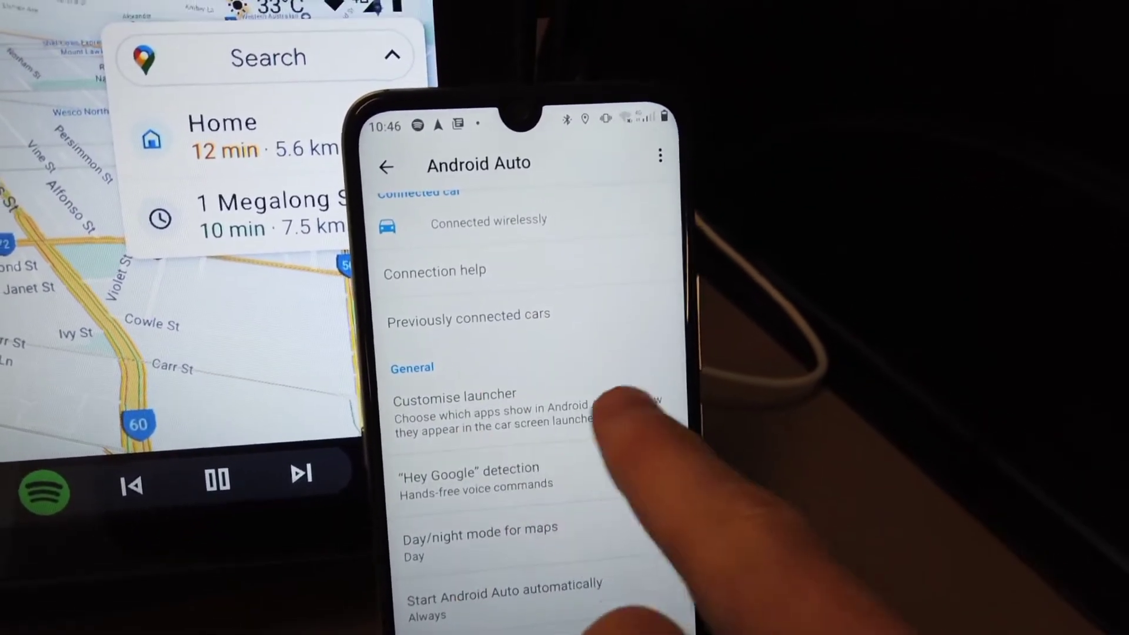
pyautogui.click(560, 415)
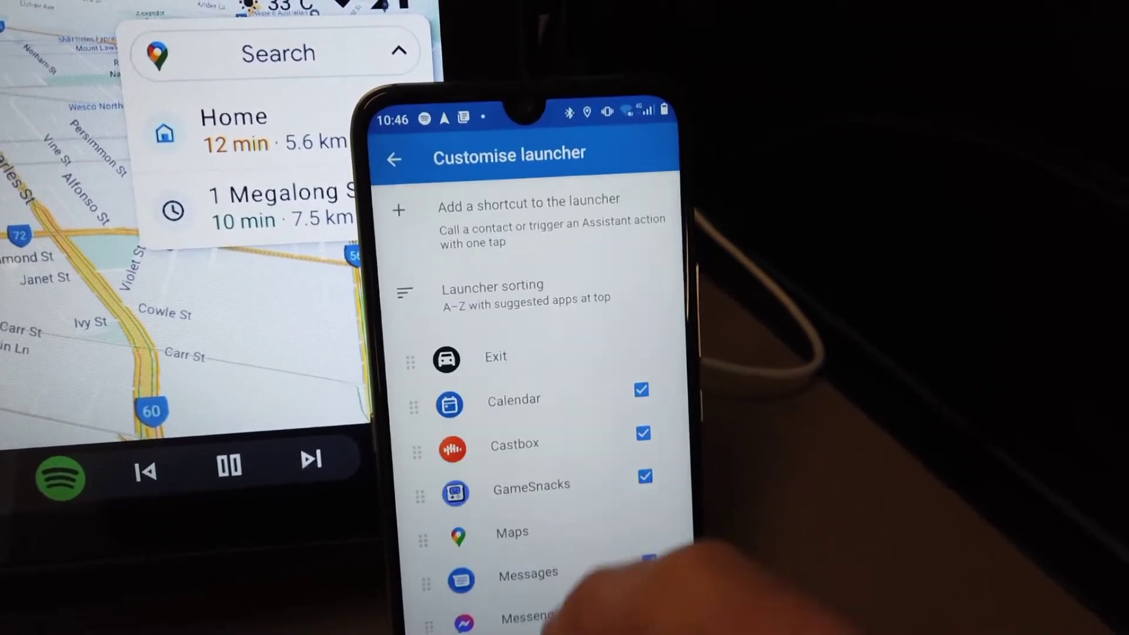
pyautogui.scroll(-10, 547, 494)
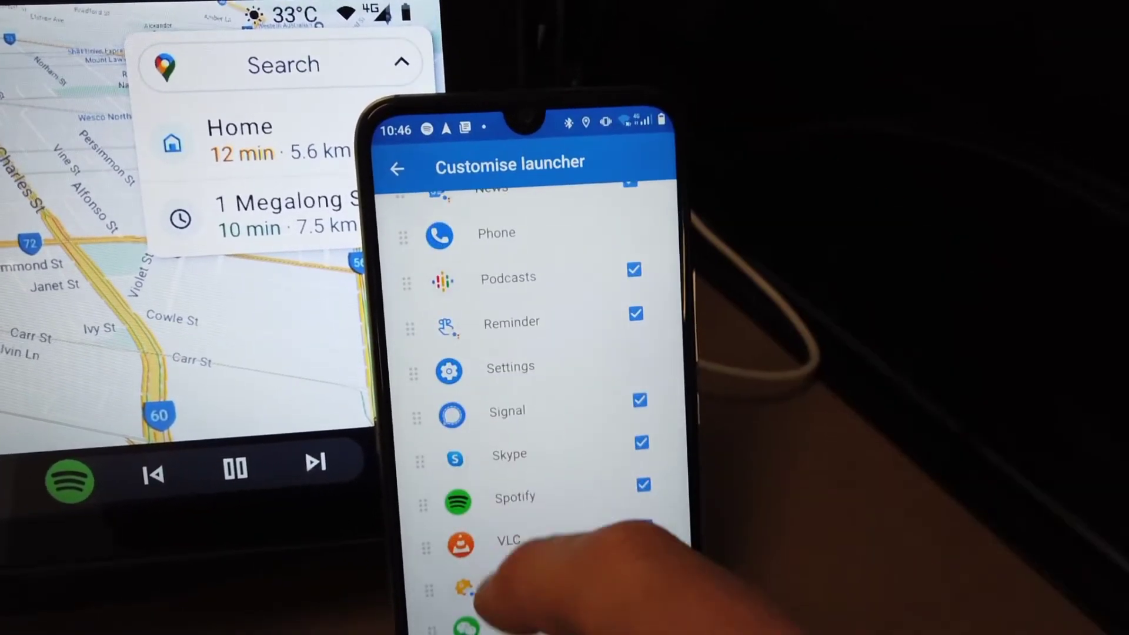
pyautogui.scroll(10, 529, 397)
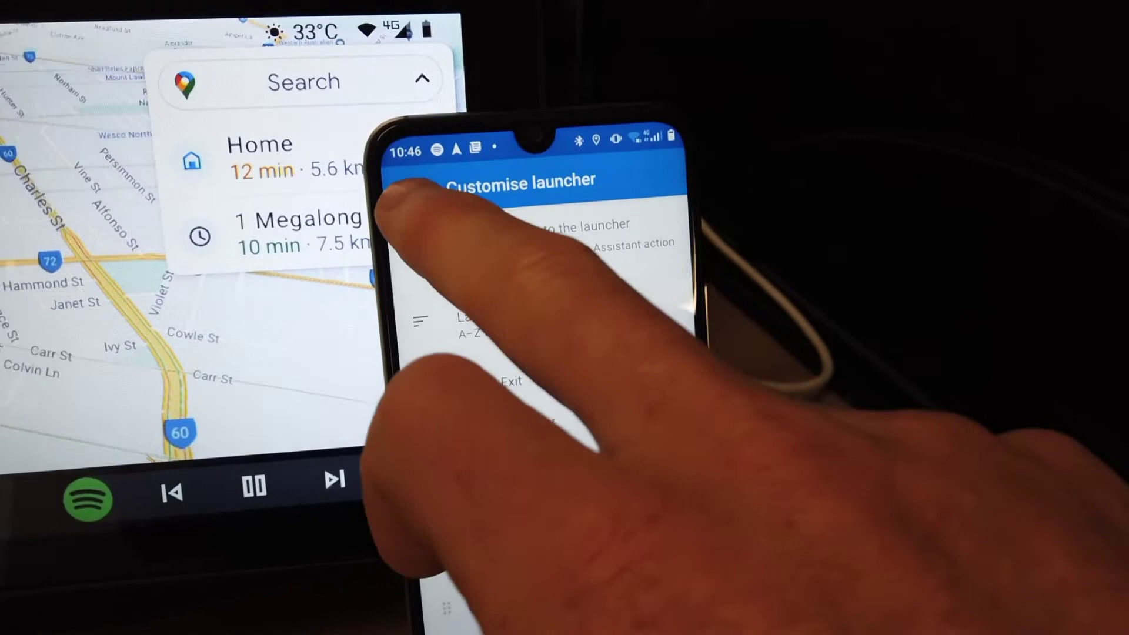
pyautogui.click(408, 180)
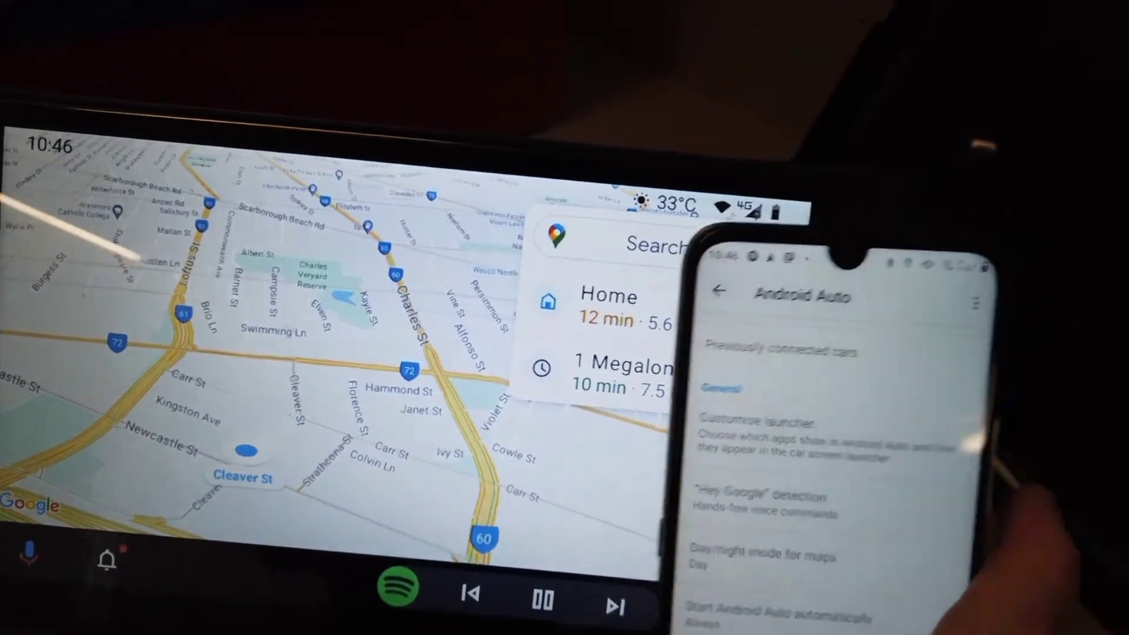
pyautogui.click(617, 530)
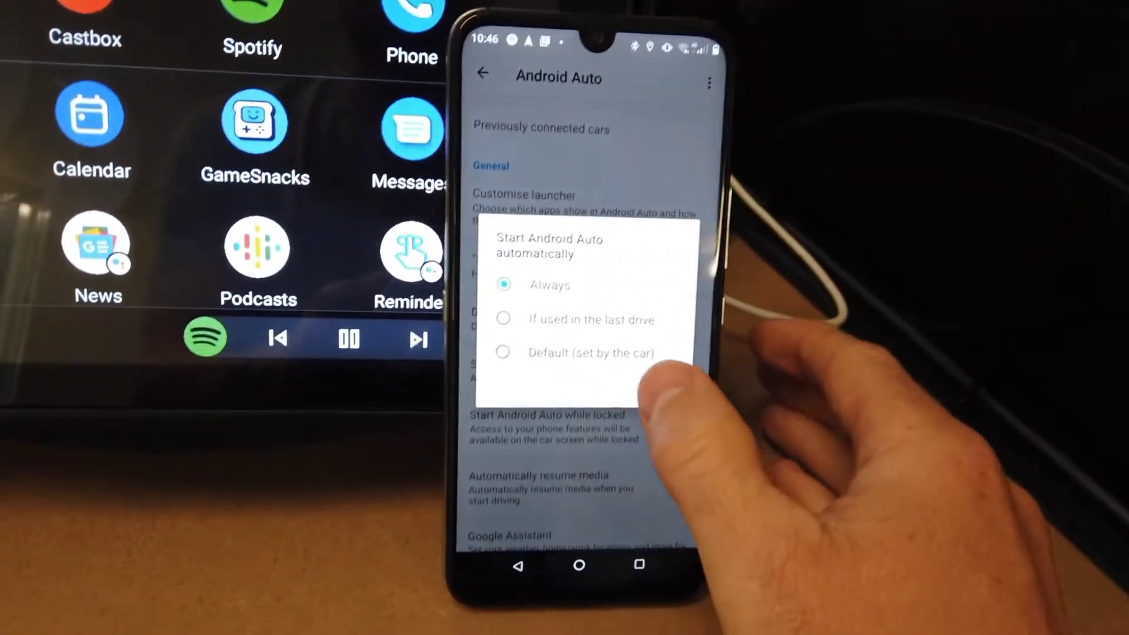
pyautogui.click(625, 424)
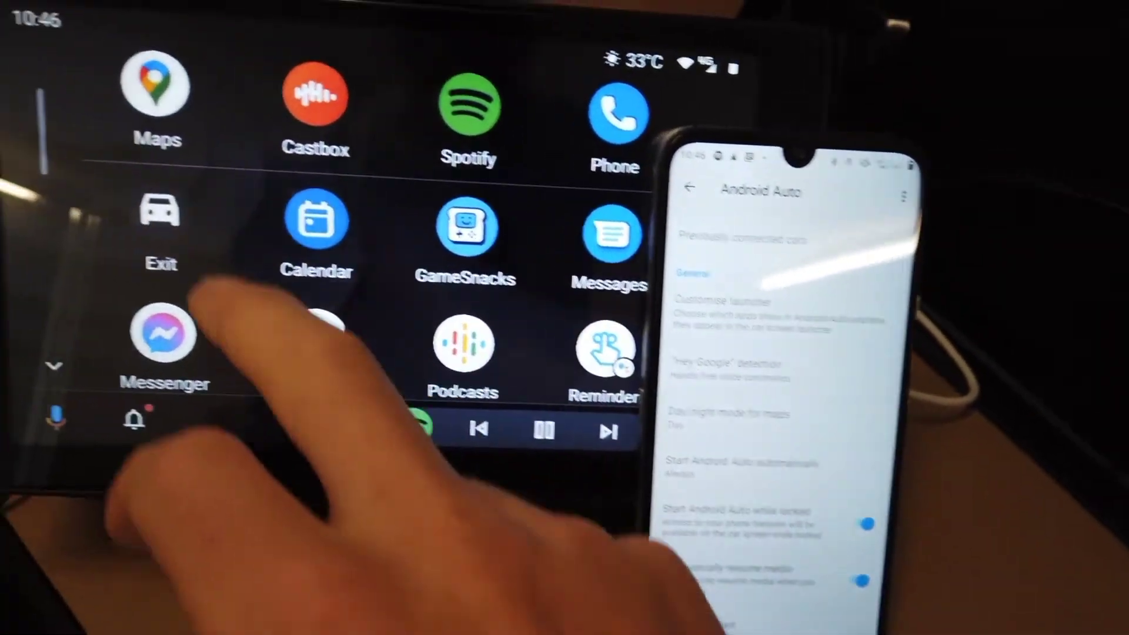
pyautogui.click(9, 27)
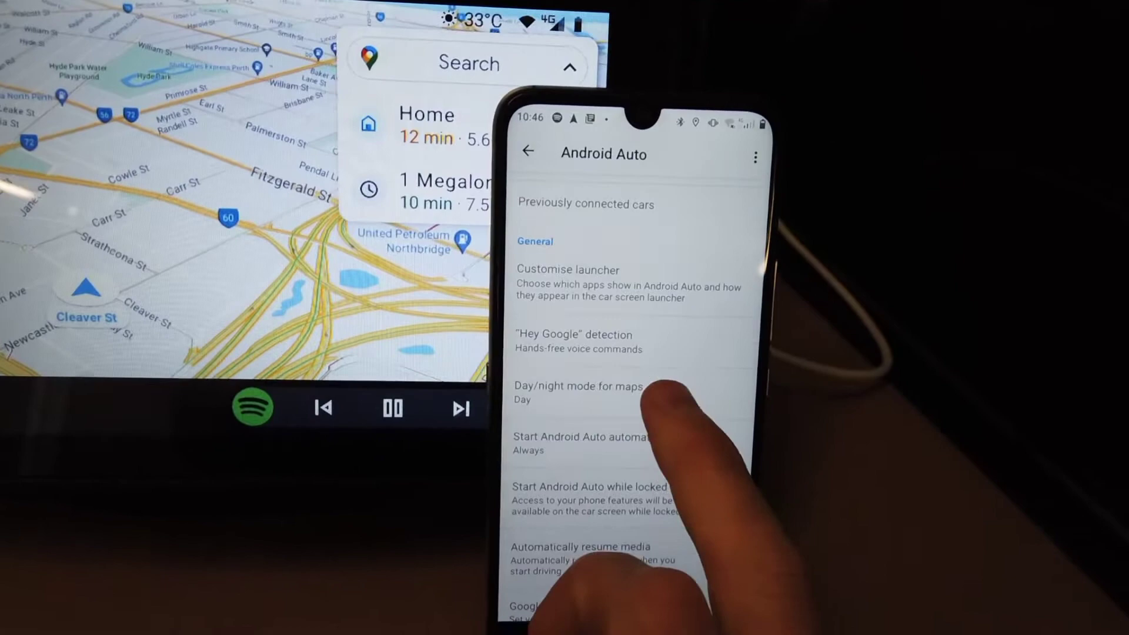
# Try Night and then Day for the car map's day/night mode
pyautogui.click(657, 397)
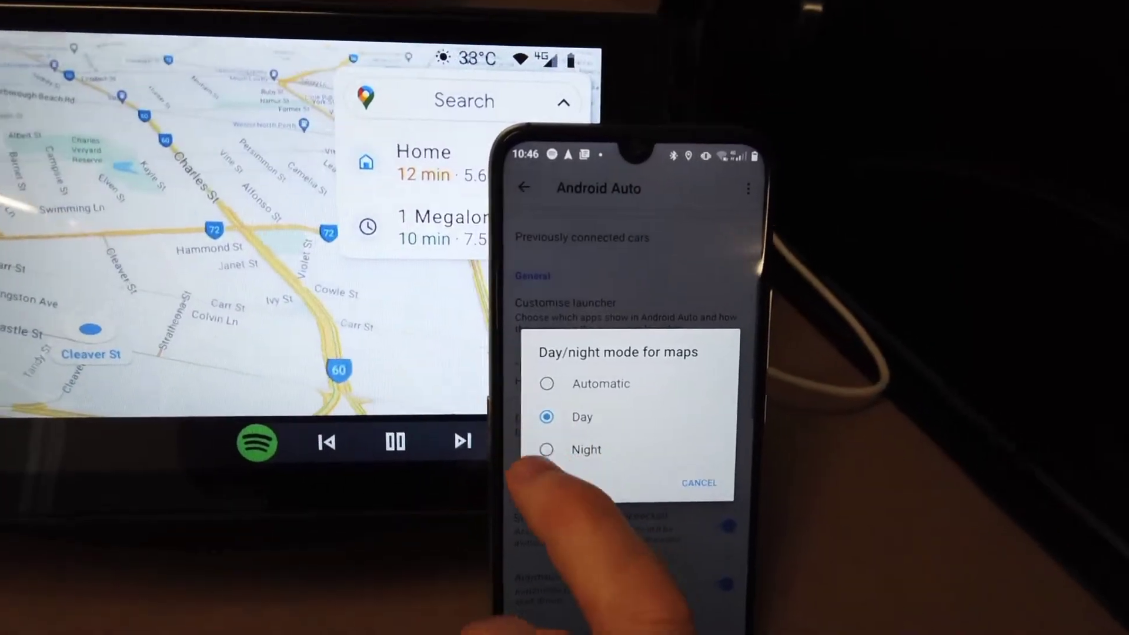
pyautogui.click(588, 448)
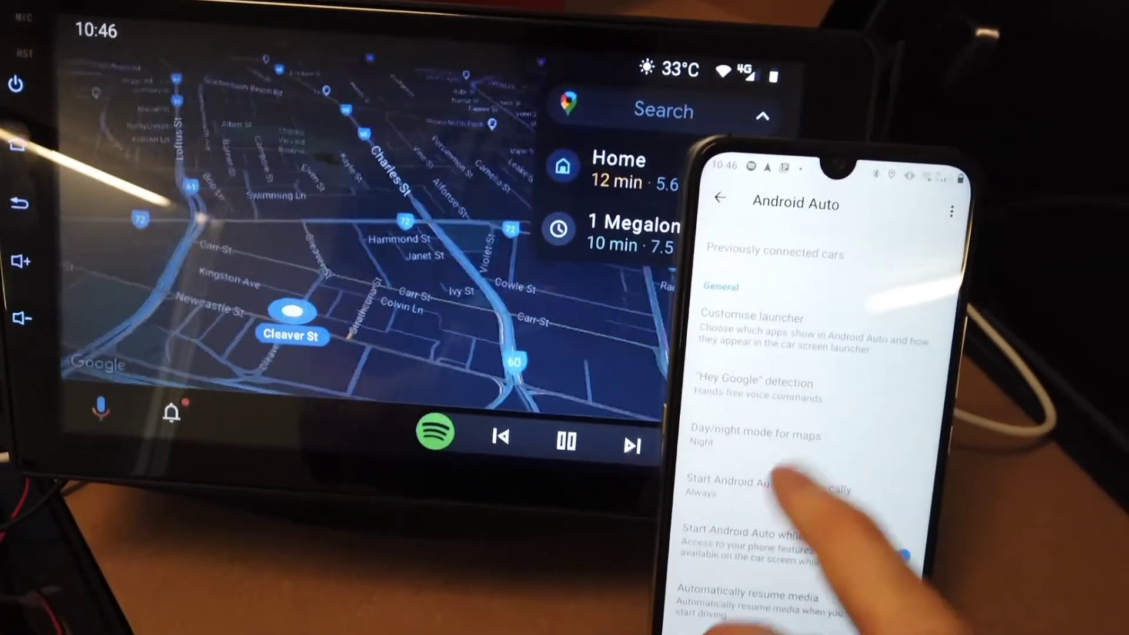
pyautogui.click(766, 463)
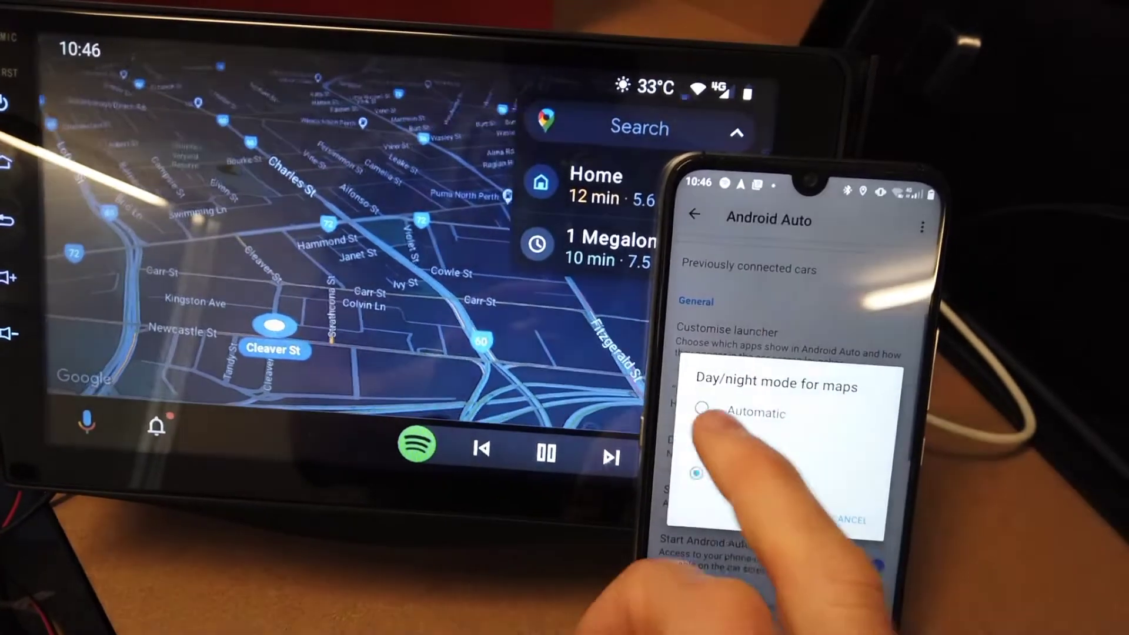
# Set Day/night mode for maps to Automatic
pyautogui.click(732, 454)
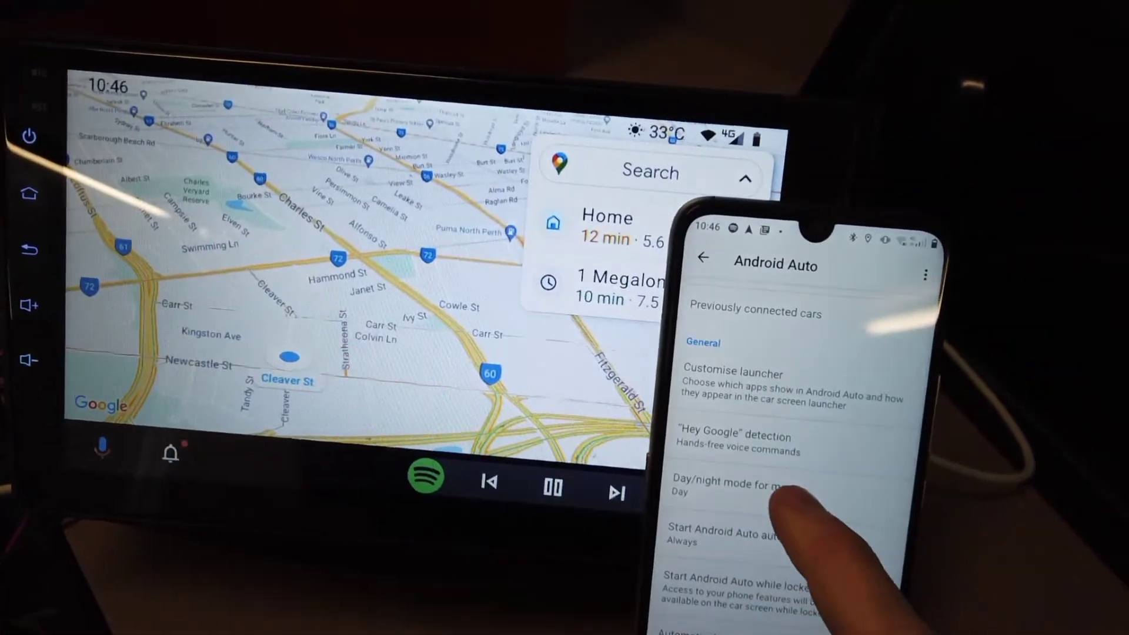
pyautogui.click(705, 460)
pyautogui.click(697, 452)
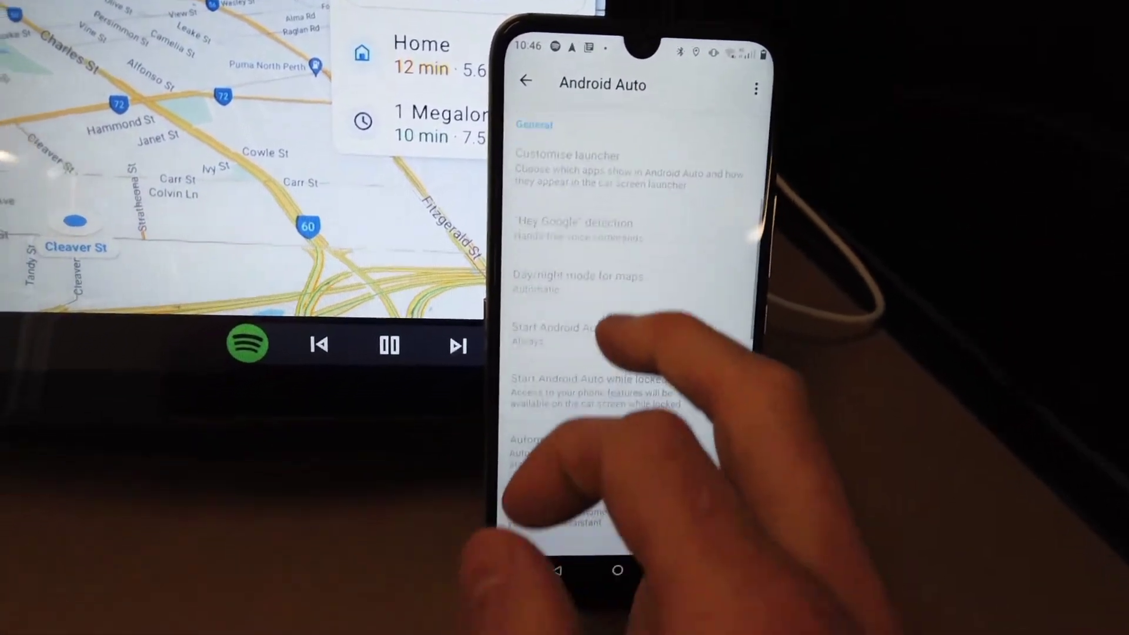
pyautogui.scroll(-3, 608, 353)
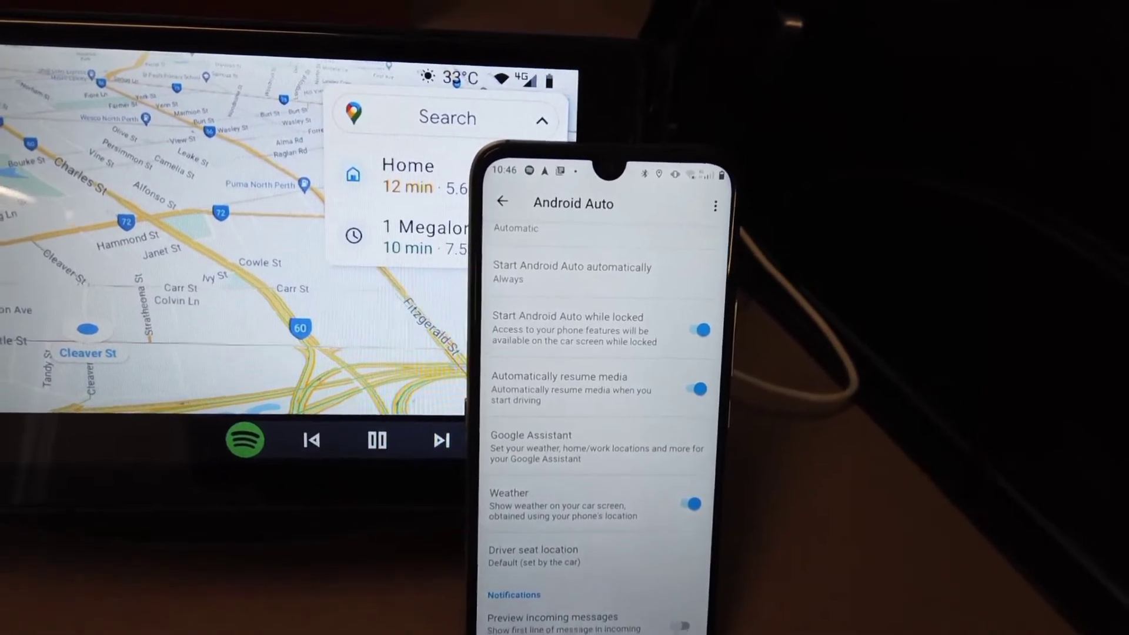
pyautogui.scroll(-1, 599, 398)
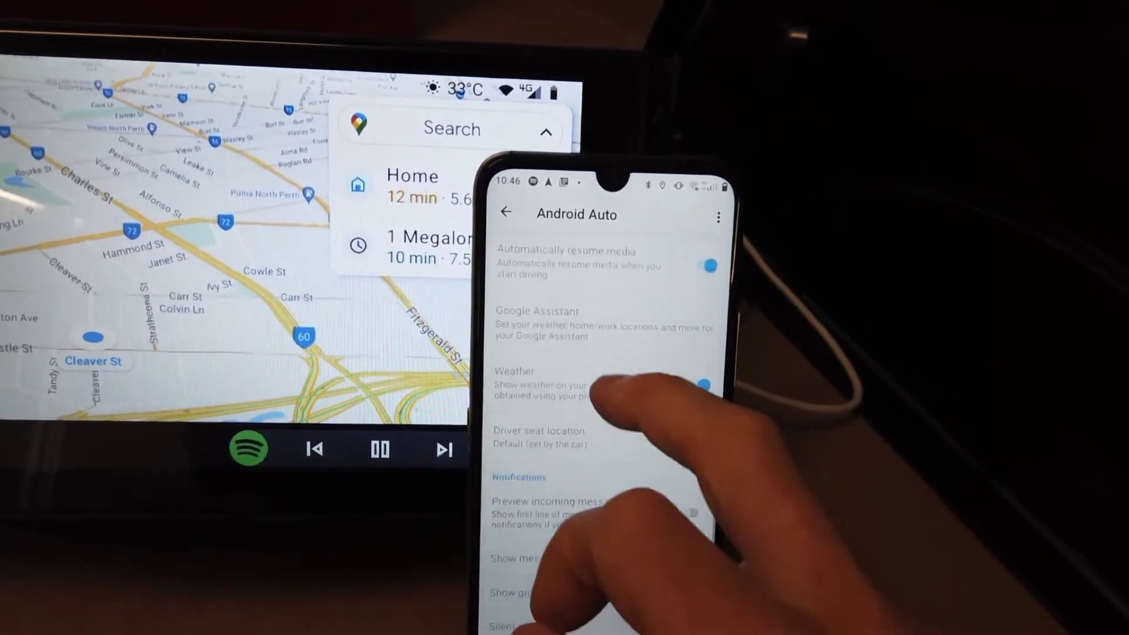
pyautogui.scroll(-2, 600, 397)
pyautogui.scroll(-3, 609, 529)
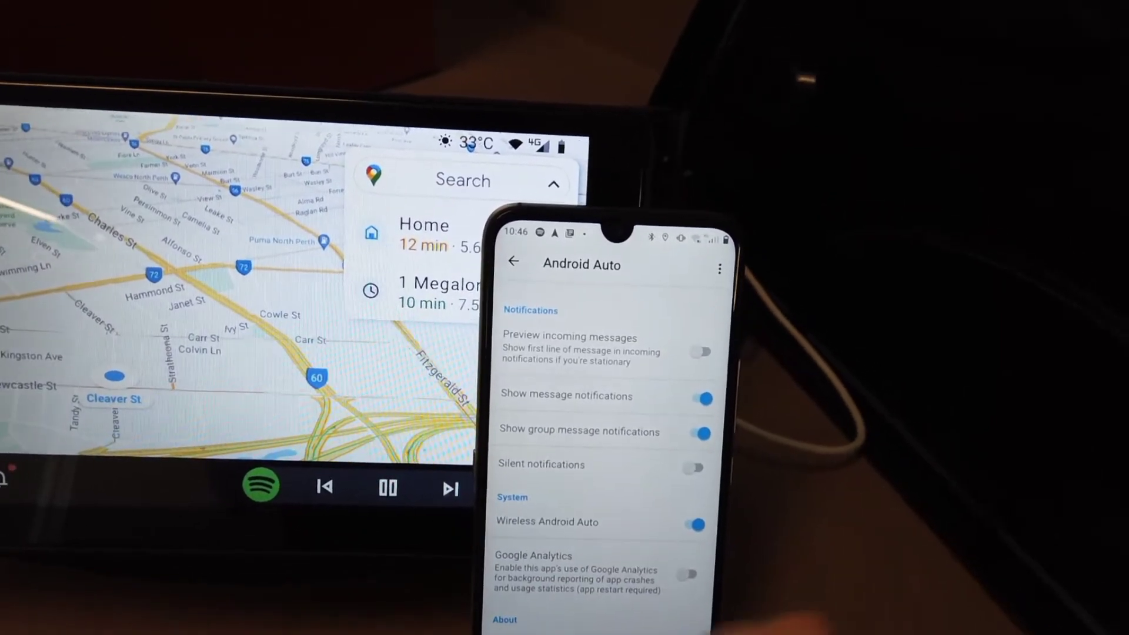
pyautogui.scroll(-1, 618, 423)
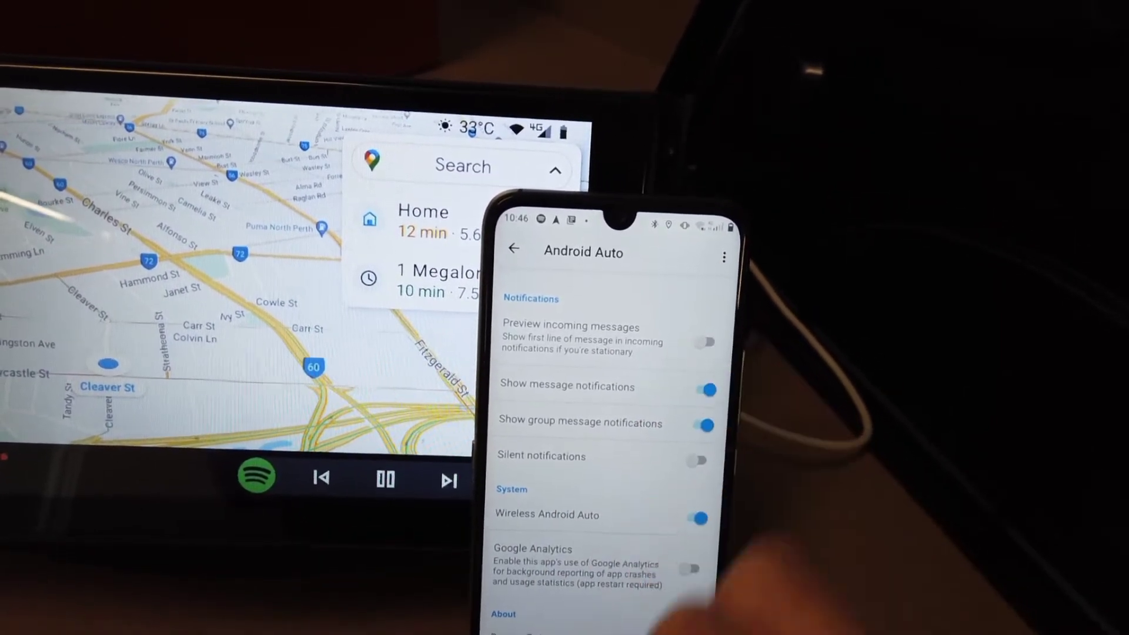
pyautogui.scroll(-1, 618, 432)
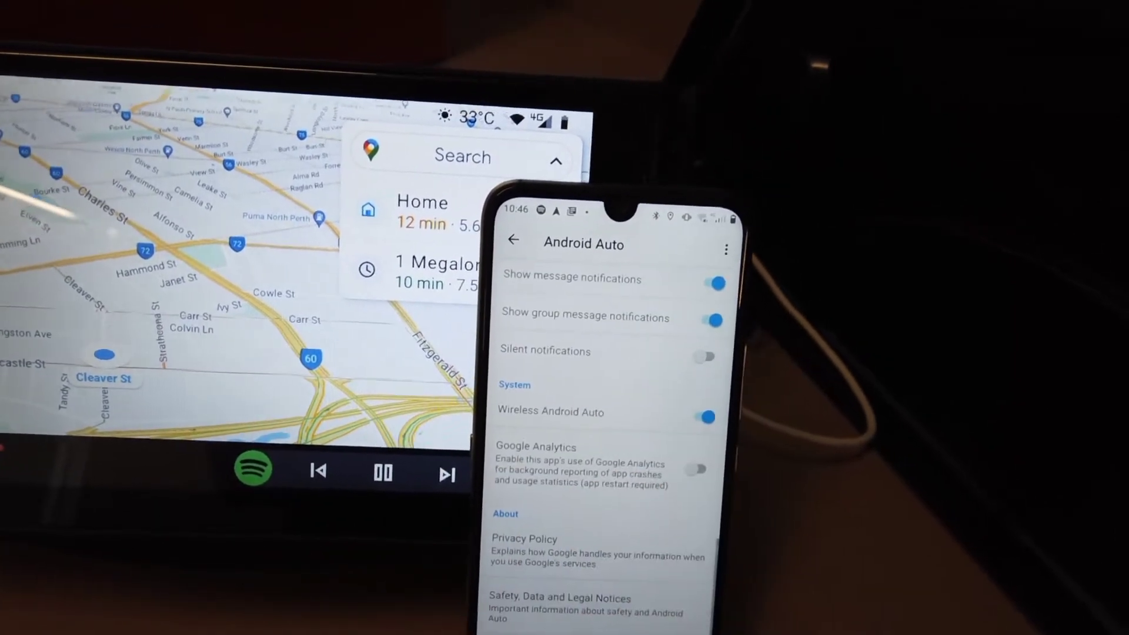
pyautogui.scroll(5, 630, 423)
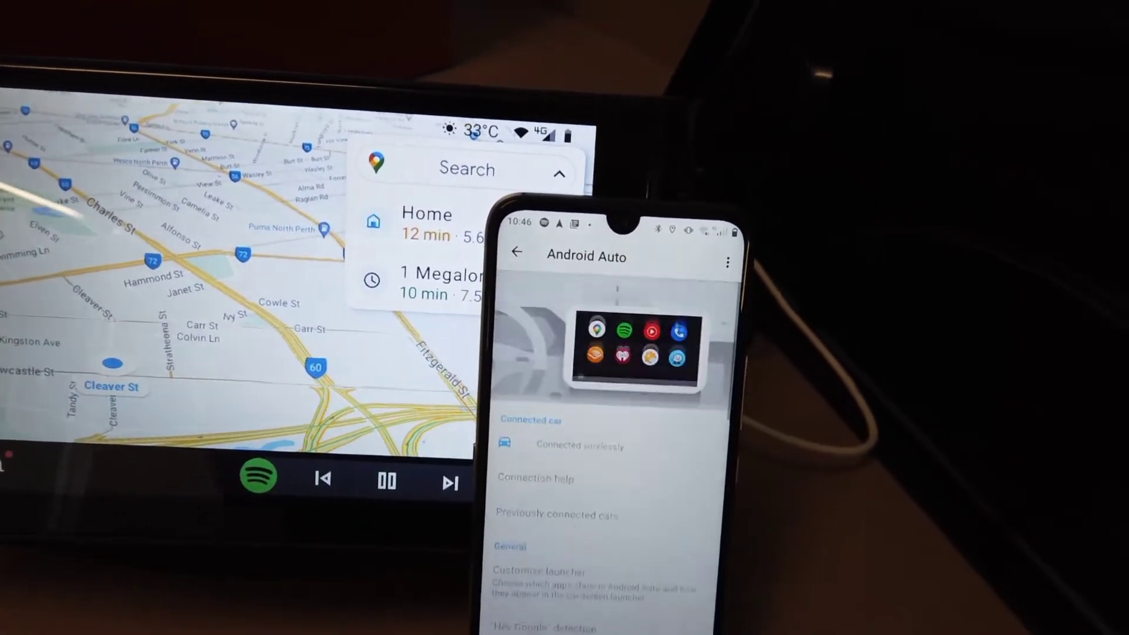